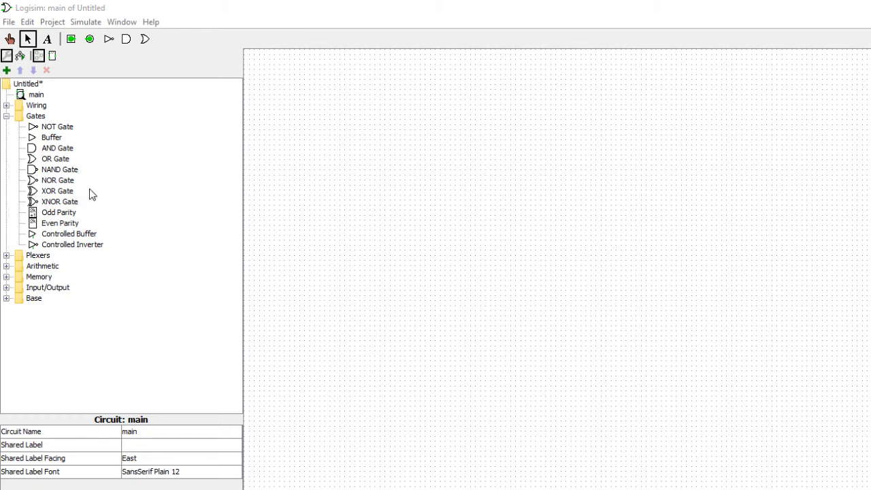
Step: Place a NAND gate set to 2 inputs, with an input wire on the left and an output wire on the right
left_click(54, 170)
left_click(520, 210)
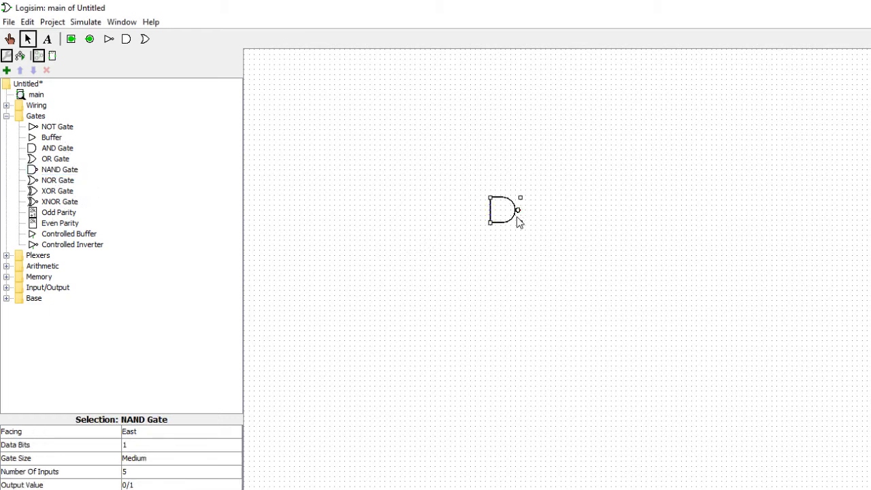
left_click(132, 475)
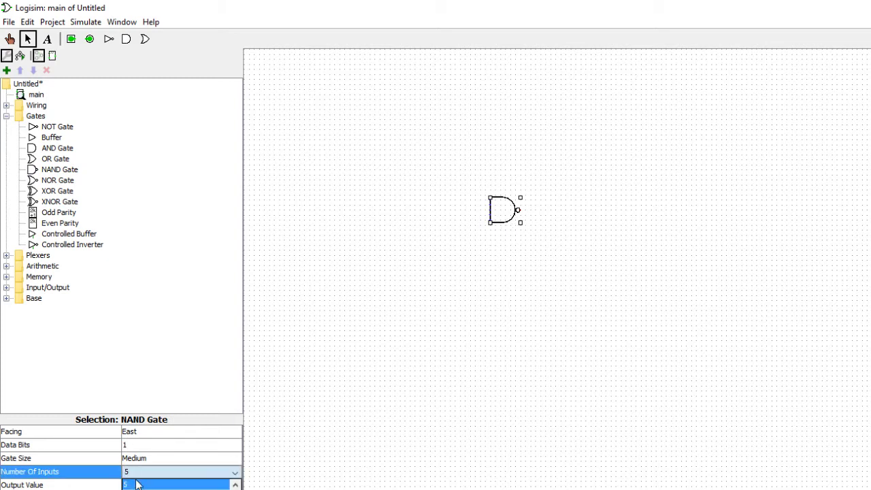
left_click(192, 485)
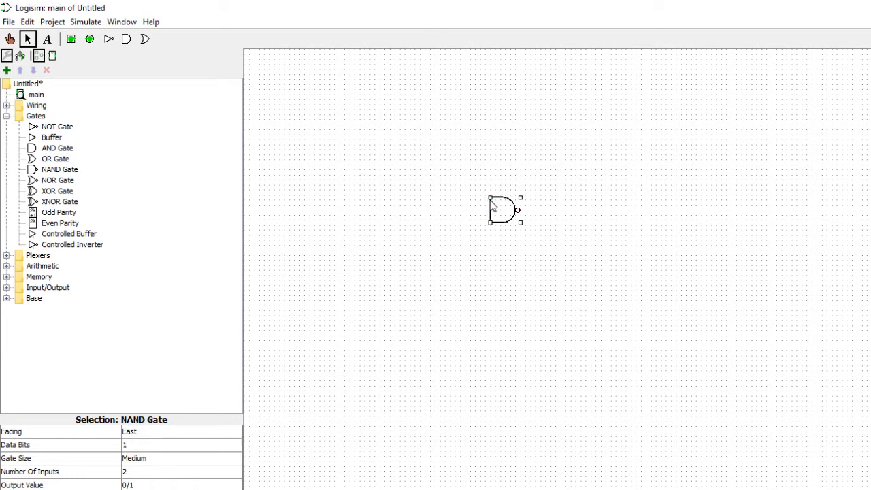
left_click_drag(490, 199, 425, 220)
left_click_drag(521, 216, 595, 215)
Step: Attach input pins to both NAND input wires and an output pin to the output wire
left_click(70, 39)
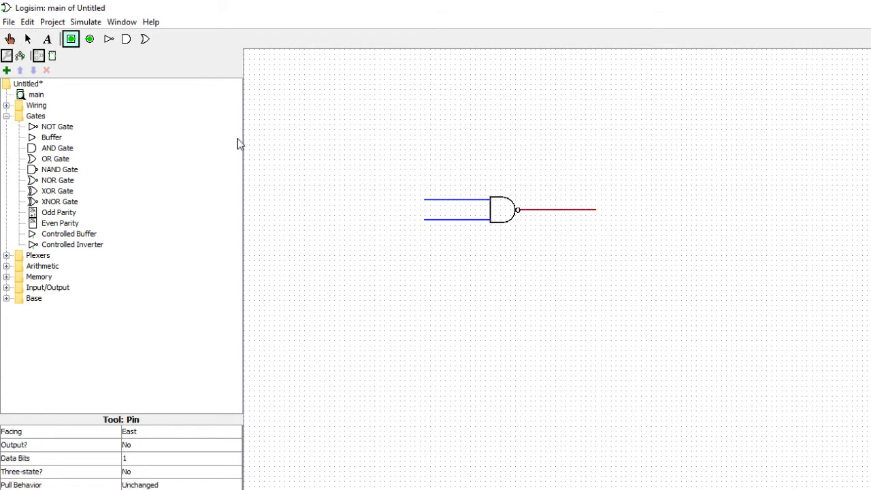
left_click(424, 200)
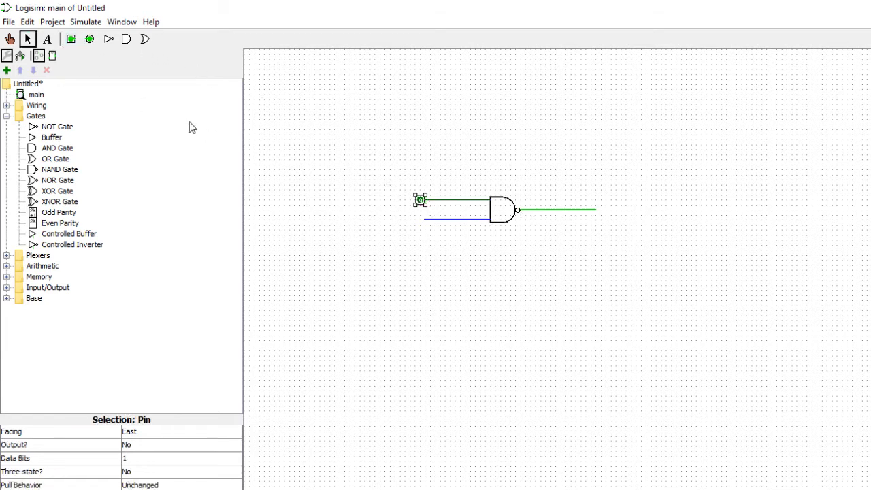
left_click(71, 39)
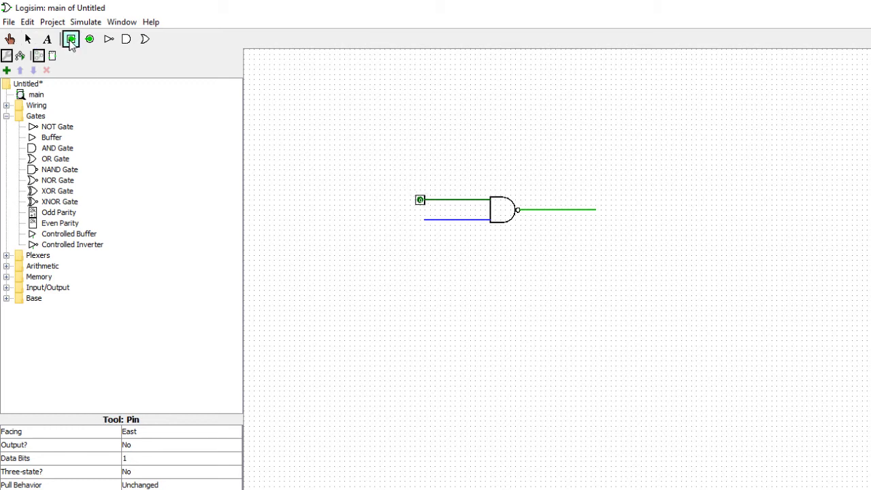
left_click(420, 219)
left_click(90, 39)
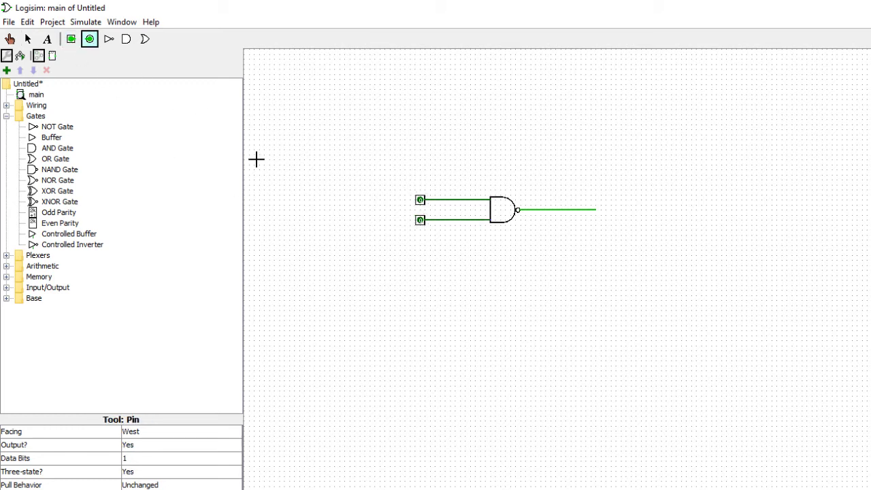
left_click(601, 211)
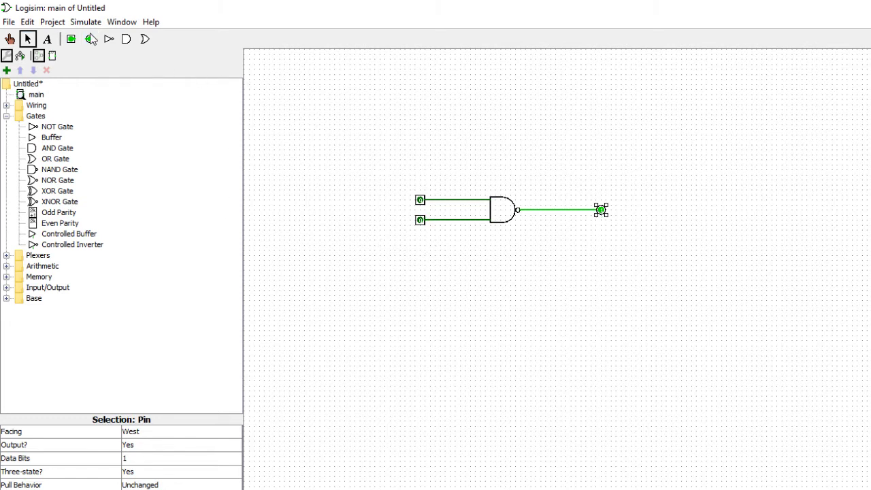
Step: Analyze the circuit and check the NAND truth table: x is 0 only when a and b are both 1
left_click(52, 21)
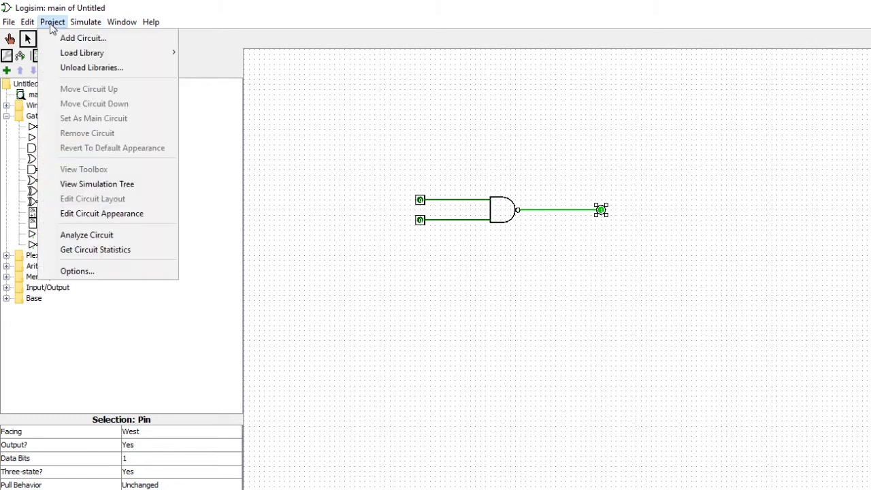
left_click(87, 235)
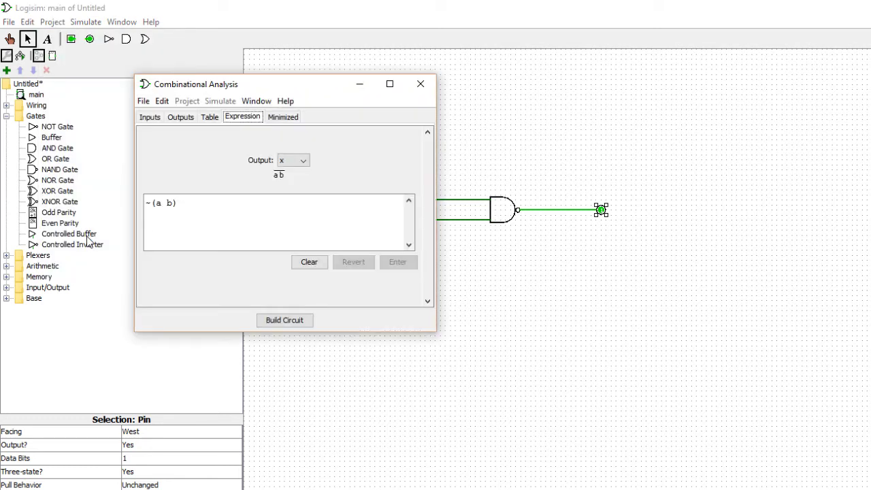
left_click(209, 120)
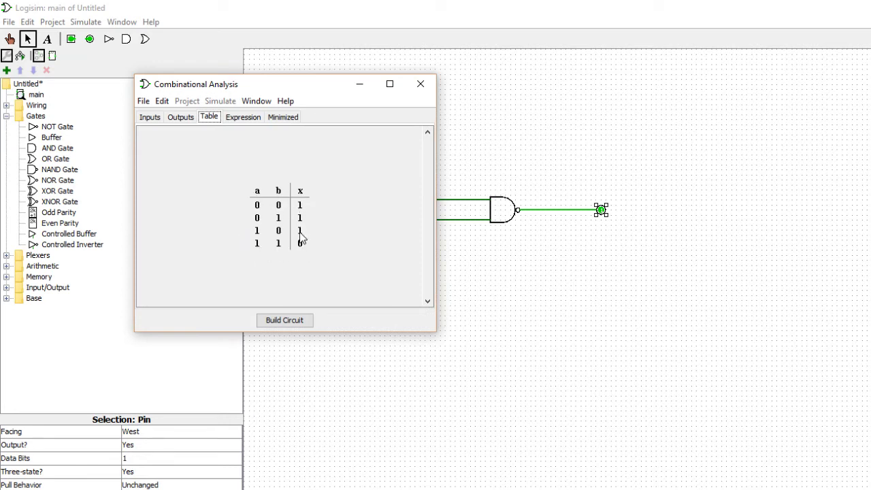
left_click(421, 85)
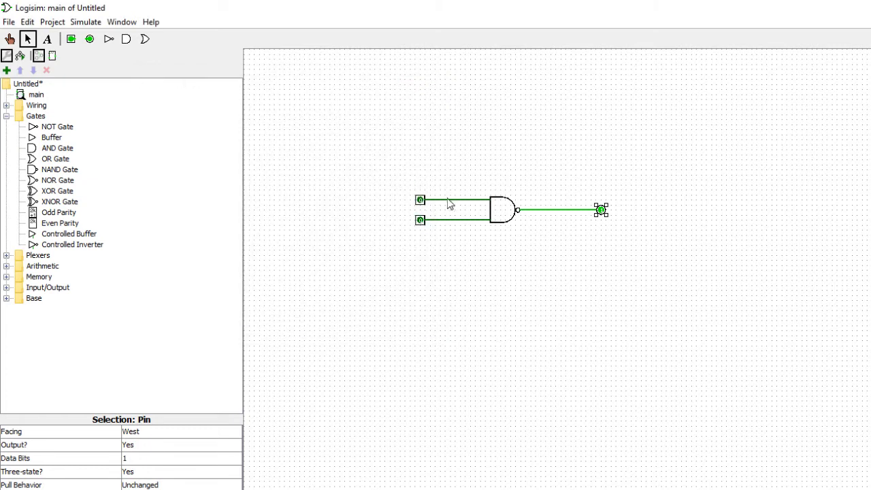
Step: Join the upper NAND input to the lower one and remove the lower input pin, making an inverter
left_click_drag(450, 200, 452, 223)
left_click(423, 226)
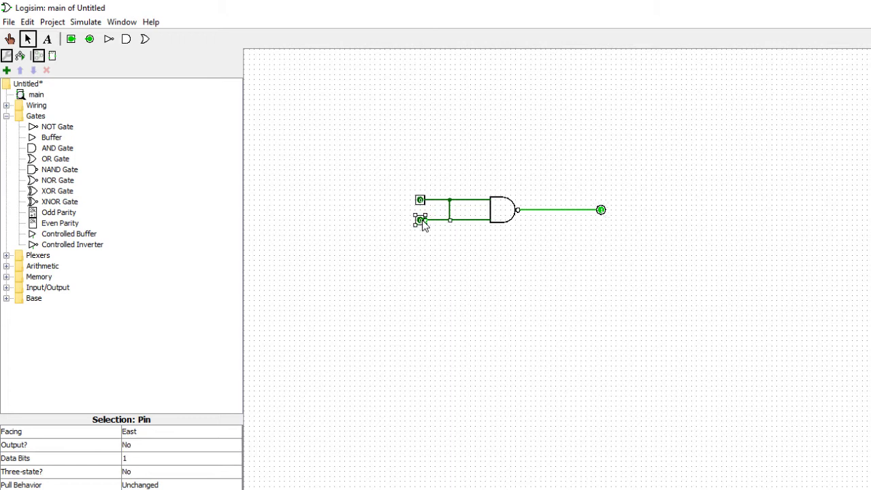
key("Delete")
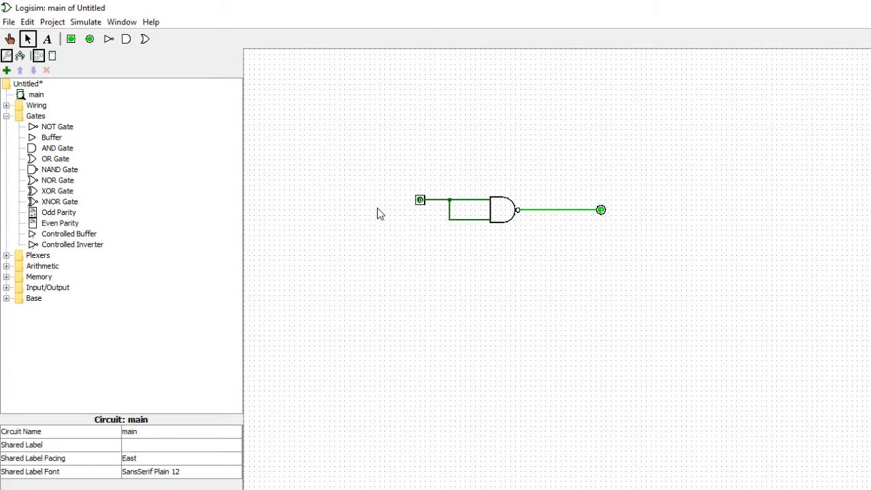
left_click(54, 23)
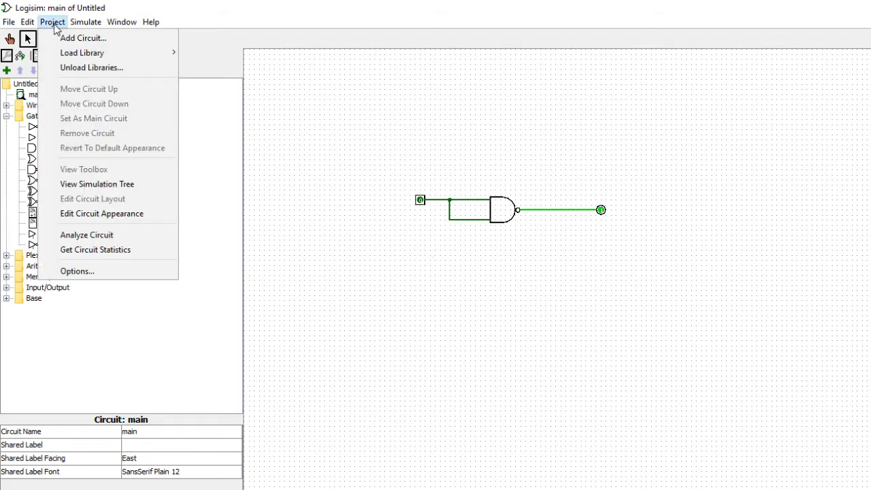
left_click(84, 239)
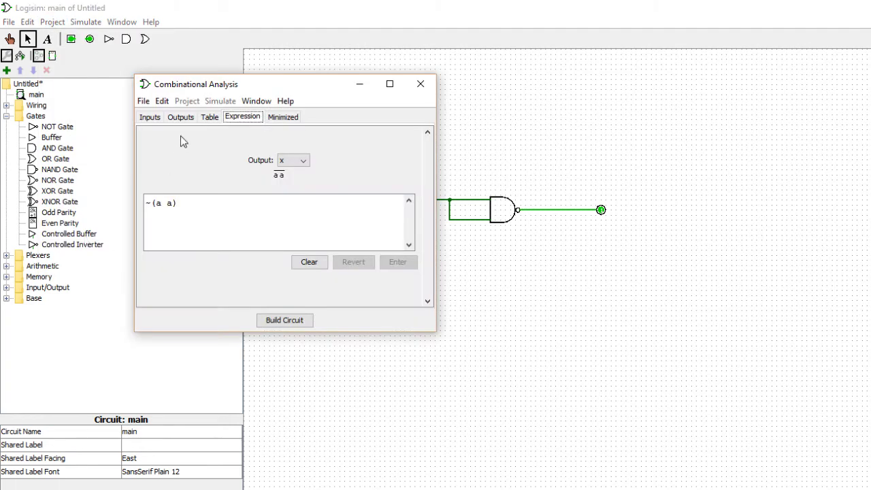
left_click(209, 117)
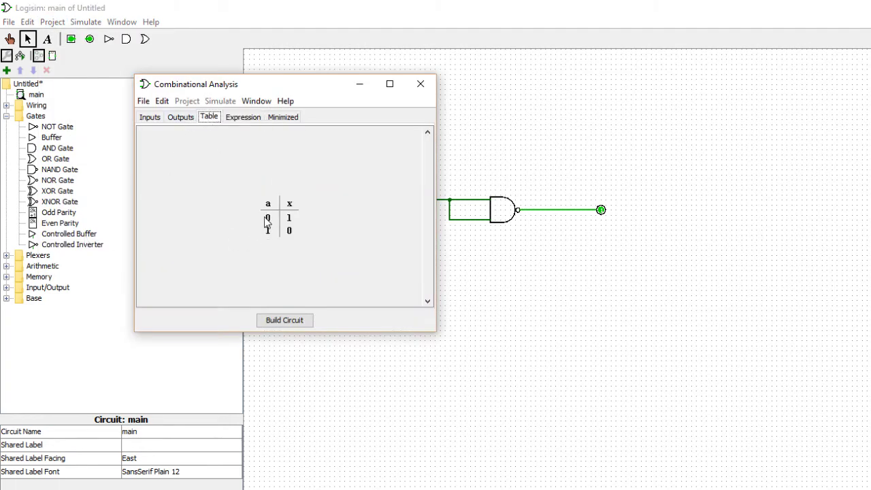
left_click_drag(292, 90, 181, 80)
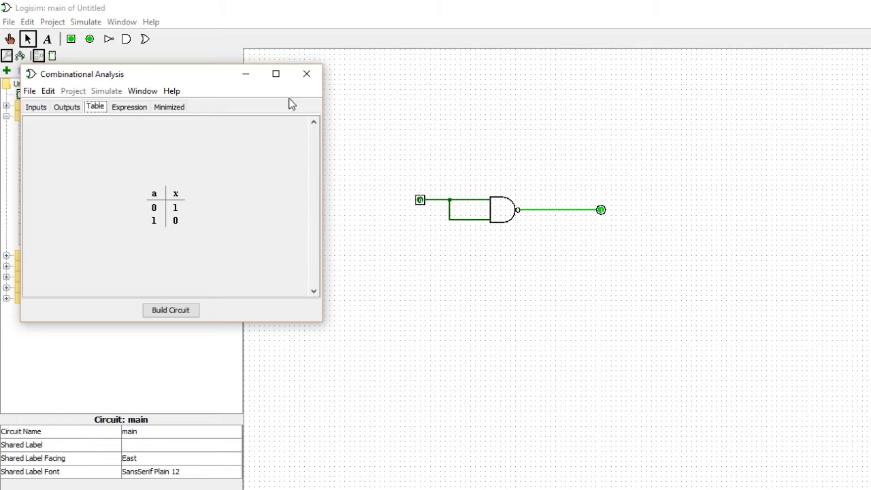
left_click(306, 75)
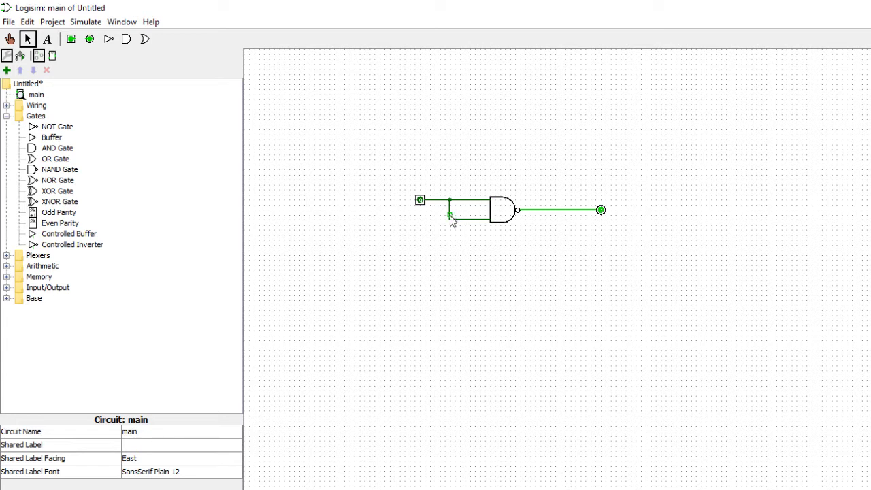
Step: Remove the wire looping the two NAND inputs and restore a separate second input pin
left_click_drag(450, 214, 446, 214)
left_click(446, 215)
key("Delete")
left_click(449, 215)
key("Delete")
left_click_drag(450, 220, 424, 220)
left_click(420, 201)
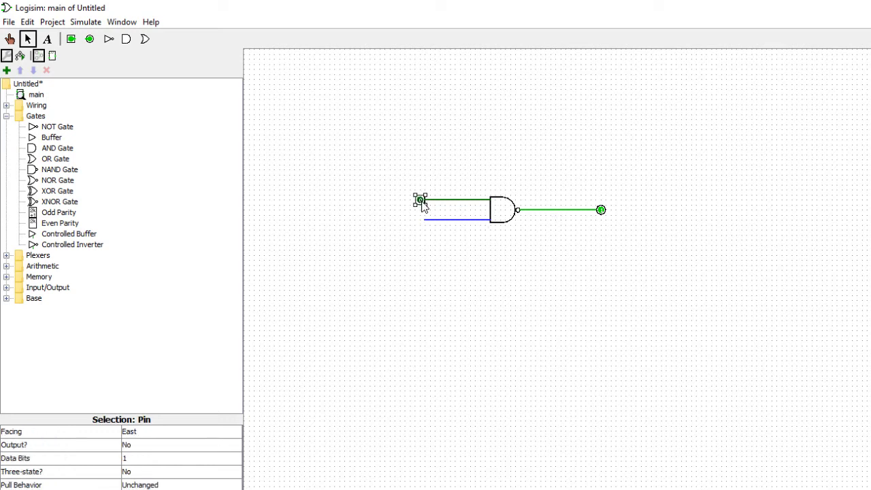
mouse_move(422, 208)
left_mouse_down()
mouse_move(428, 215)
mouse_move(419, 220)
left_mouse_up()
Step: Replace the NAND's output wire with a NOT gate wired between the NAND and the output pin
left_click(541, 211)
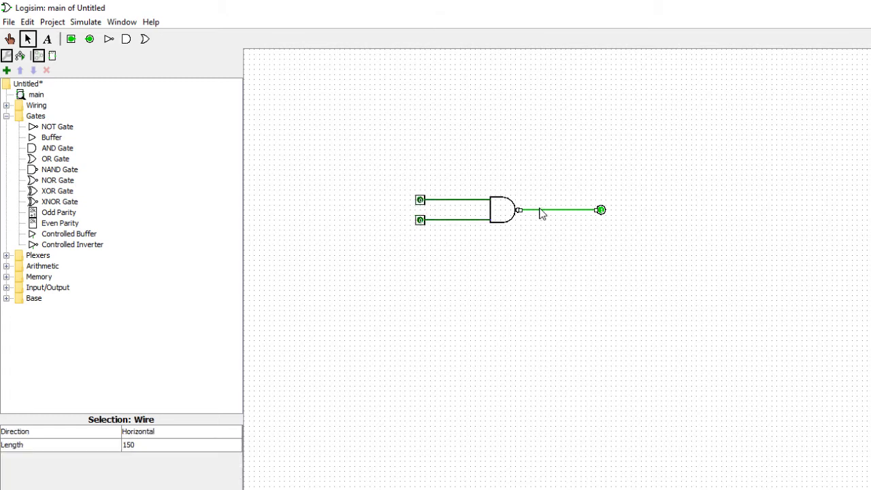
key("Delete")
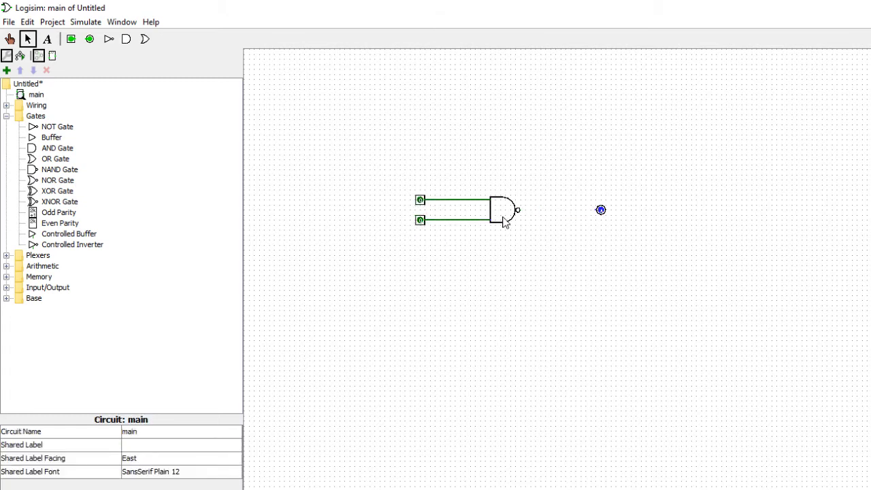
left_click(40, 129)
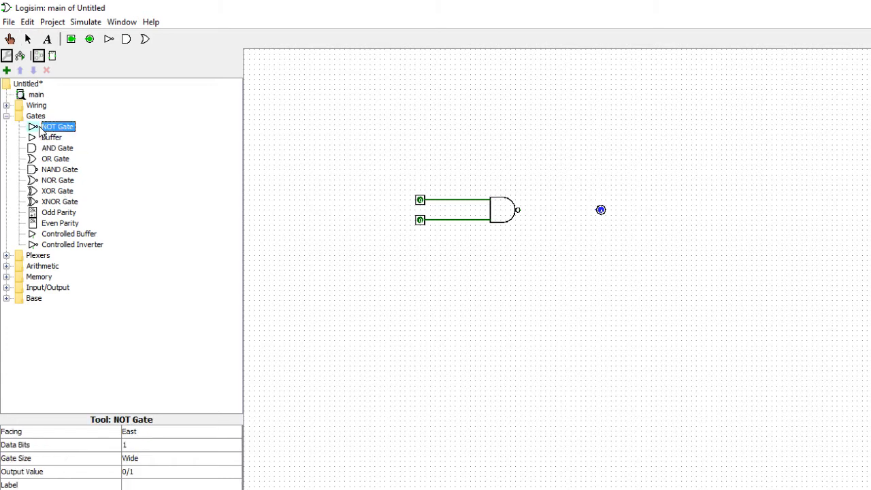
left_click(566, 211)
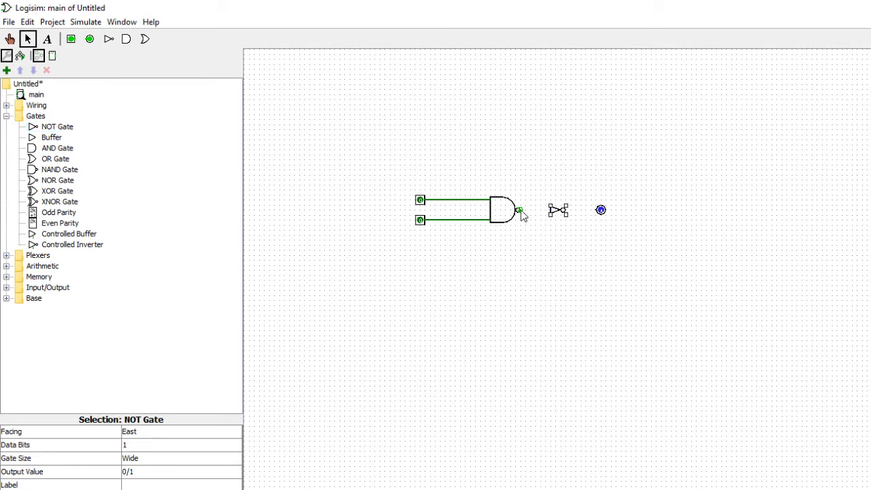
left_click_drag(520, 211, 598, 210)
left_click(51, 22)
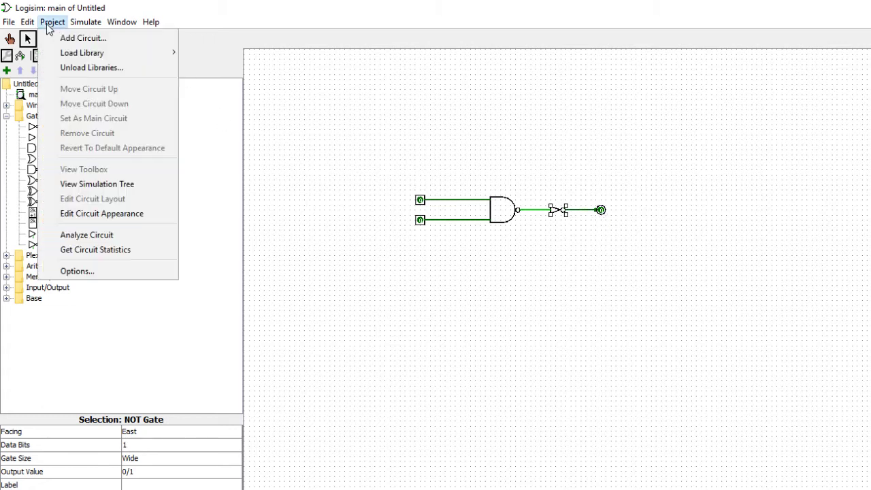
left_click(77, 239)
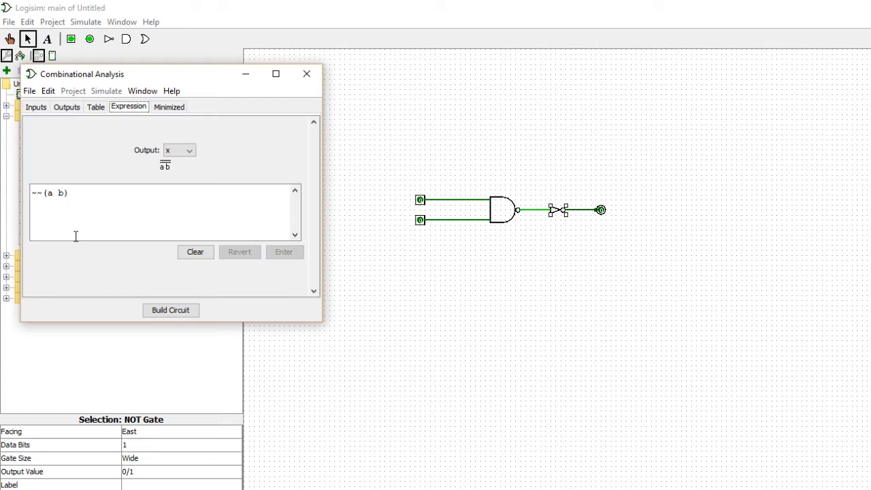
left_click(95, 109)
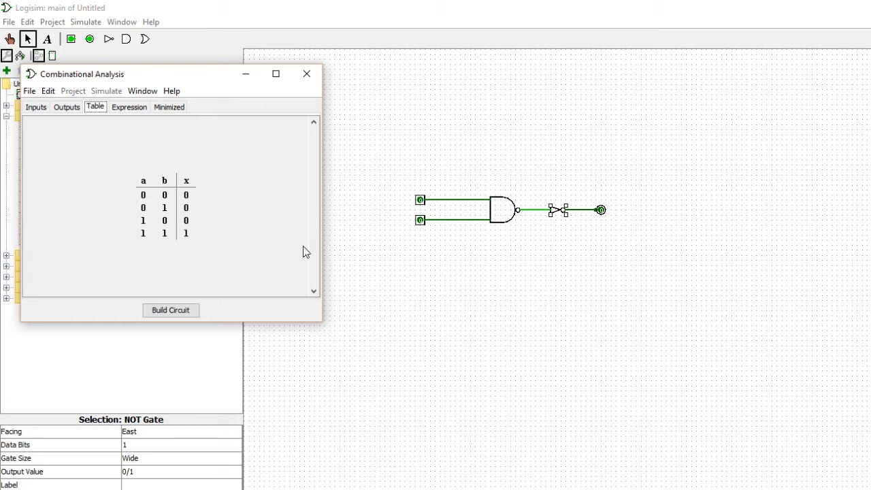
left_click(306, 74)
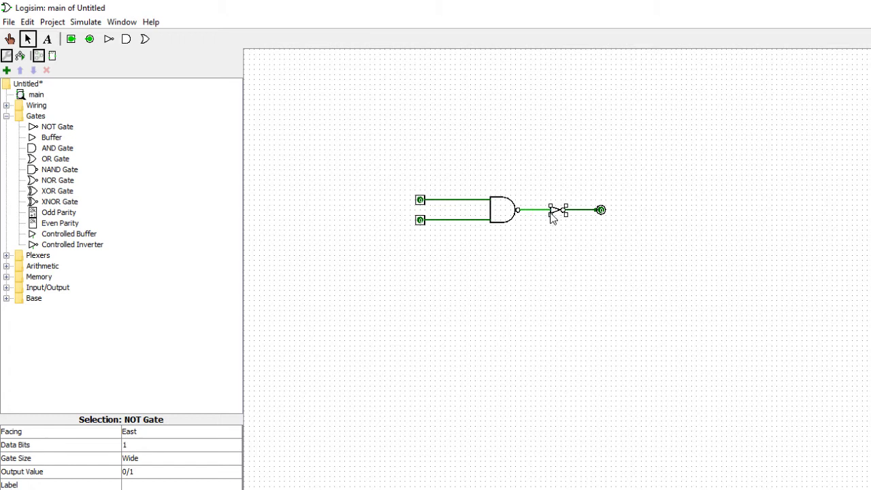
Step: Replace both NAND input wires with NOT gates, one on each input
mouse_move(562, 215)
left_mouse_down()
mouse_move(545, 234)
mouse_move(476, 257)
mouse_move(486, 268)
mouse_move(475, 271)
mouse_move(458, 241)
mouse_move(459, 216)
left_mouse_up()
left_click(459, 202)
key("Delete")
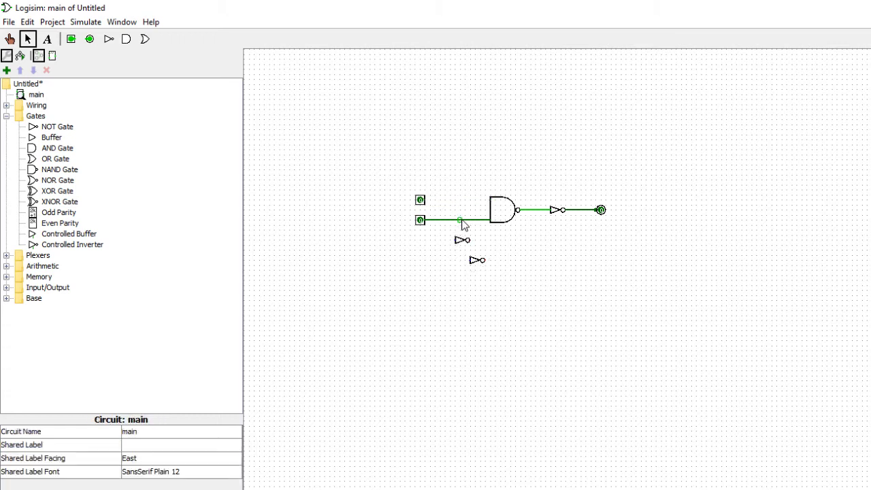
left_click(461, 220)
key("Delete")
left_click_drag(463, 241, 451, 200)
mouse_move(477, 261)
left_mouse_down()
mouse_move(449, 220)
mouse_move(490, 221)
mouse_move(490, 200)
mouse_move(425, 199)
mouse_move(435, 220)
mouse_move(425, 222)
left_mouse_up()
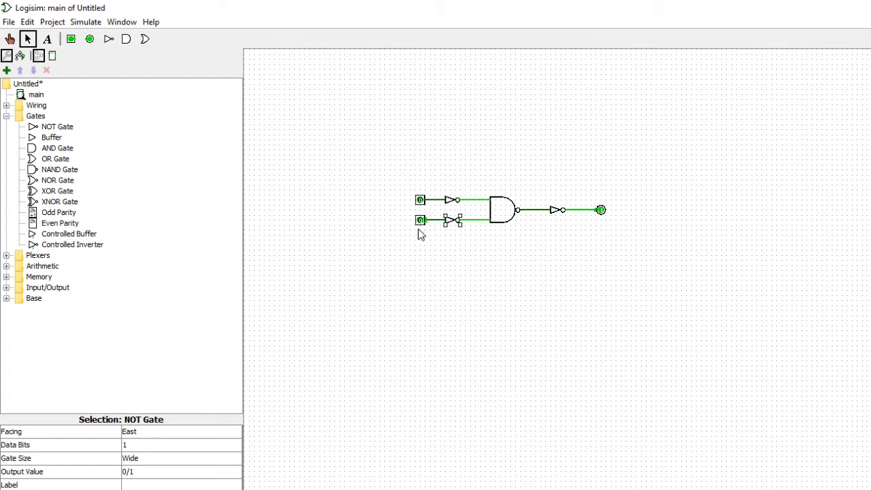
Step: Delete the output NOT gate and connect the NAND output directly to the output pin
left_click(558, 213)
key("Delete")
left_click_drag(550, 211, 566, 212)
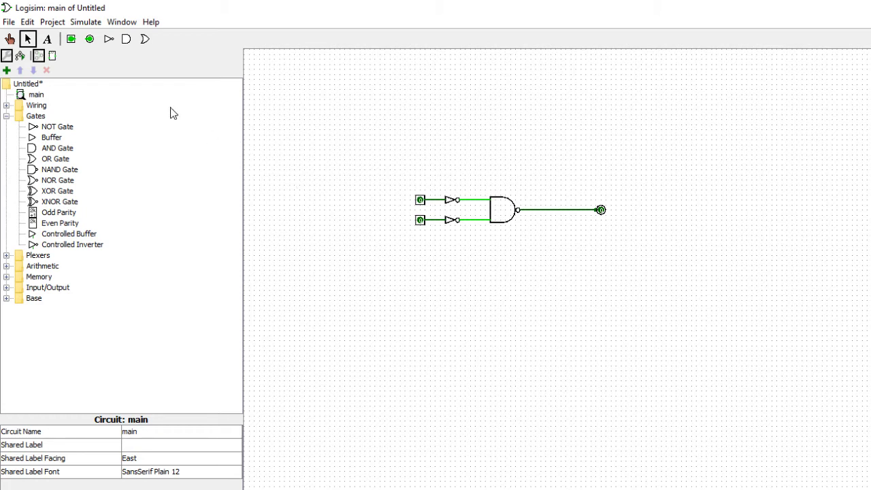
left_click(53, 22)
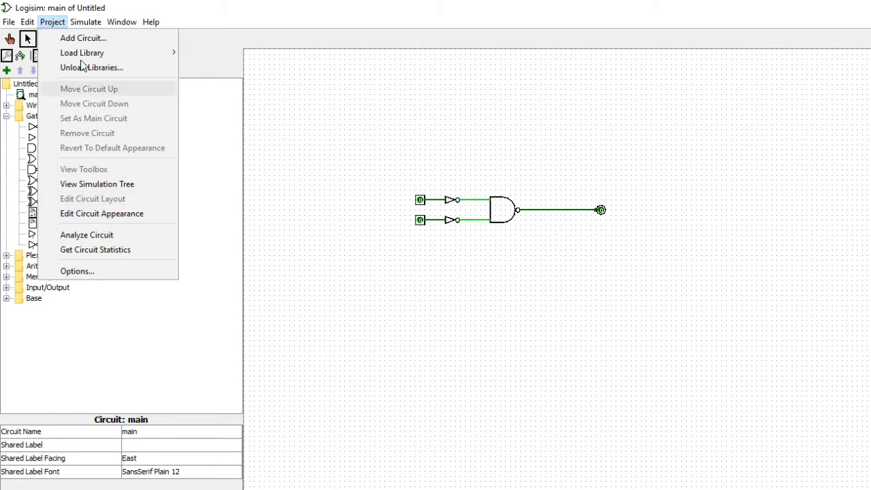
Step: Analyze the OR circuit and confirm its truth table: x is 0 only when a and b are 0
left_click(68, 236)
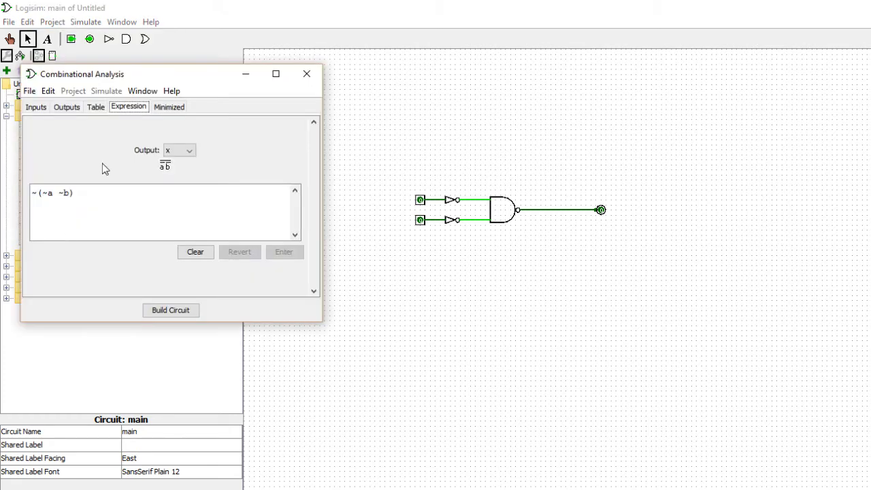
left_click(97, 109)
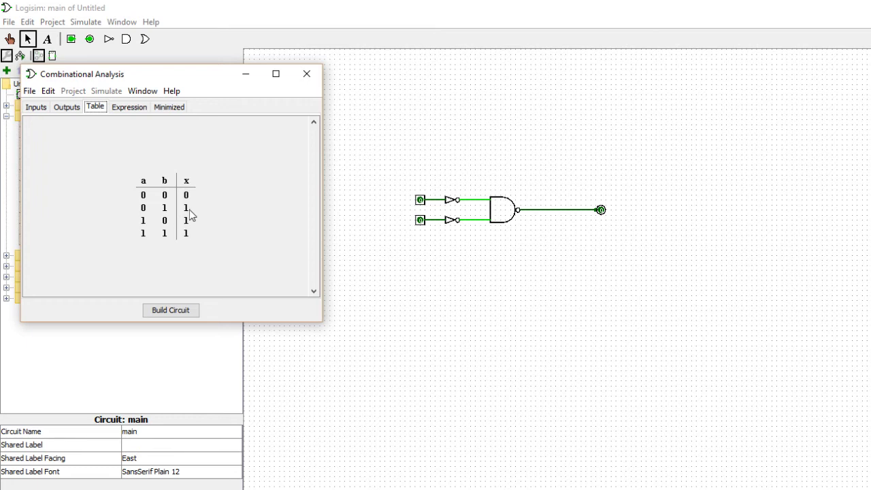
left_click(308, 75)
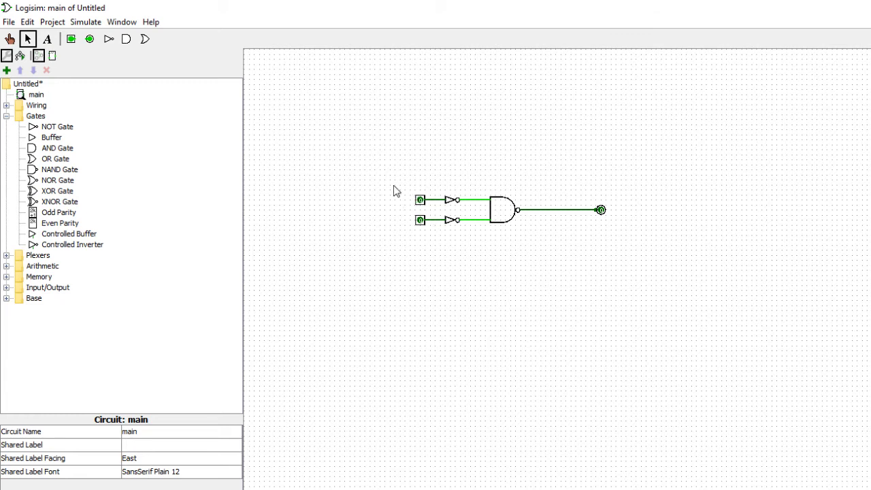
Step: Clear the canvas and place a new NAND gate with 2 inputs
left_click_drag(390, 158, 628, 257)
key("Delete")
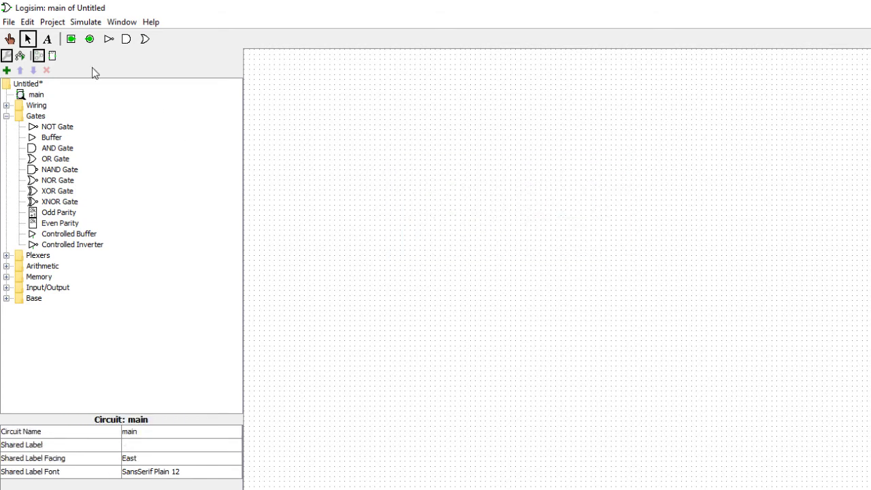
left_click(43, 171)
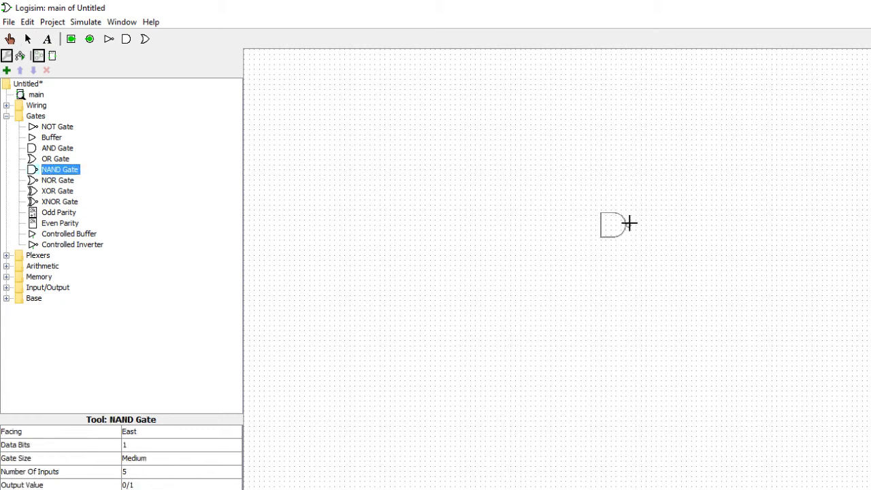
left_click(630, 223)
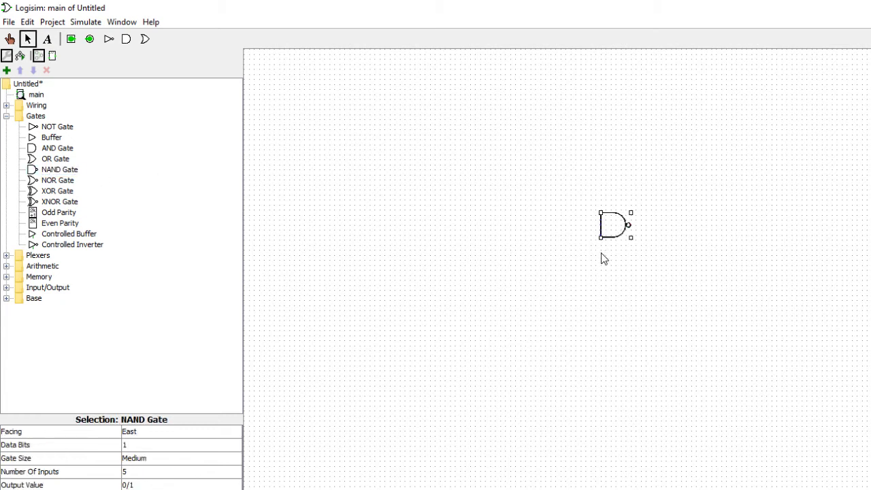
left_click(141, 473)
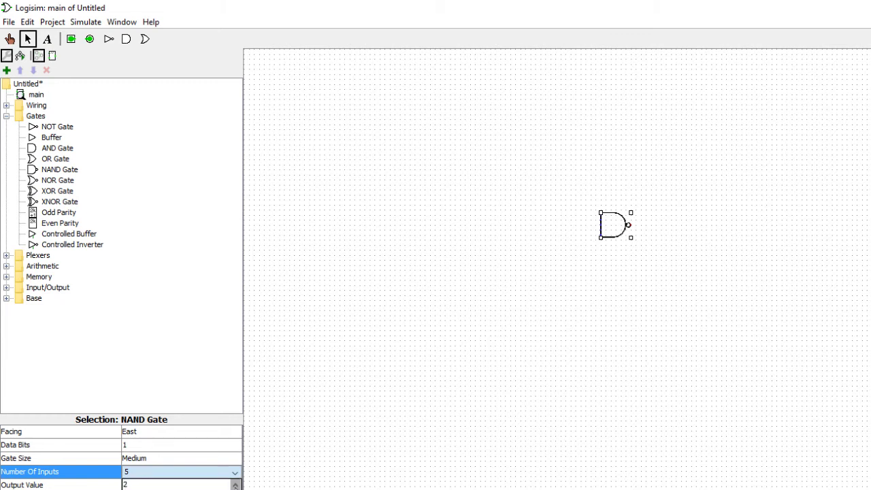
left_click(198, 484)
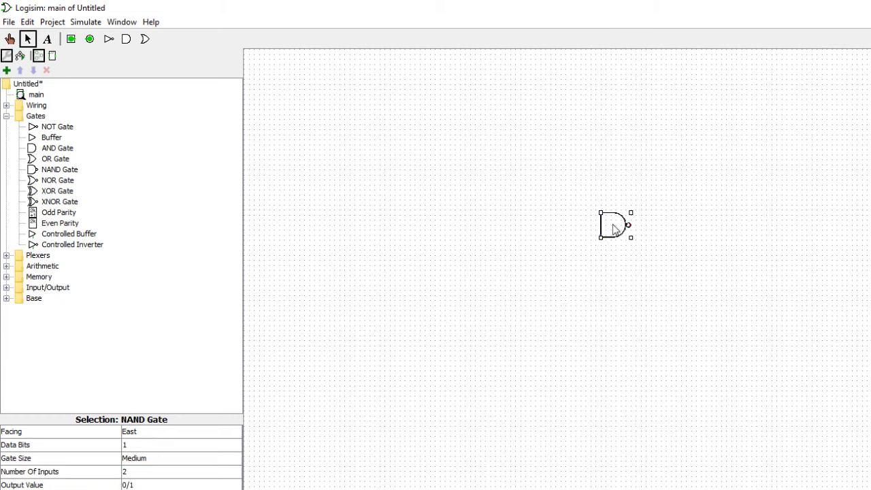
Step: Make two more NAND copies, feed two outputs into the third, and add input wires to the first two
key("ctrl+v")
left_click_drag(616, 232, 606, 279)
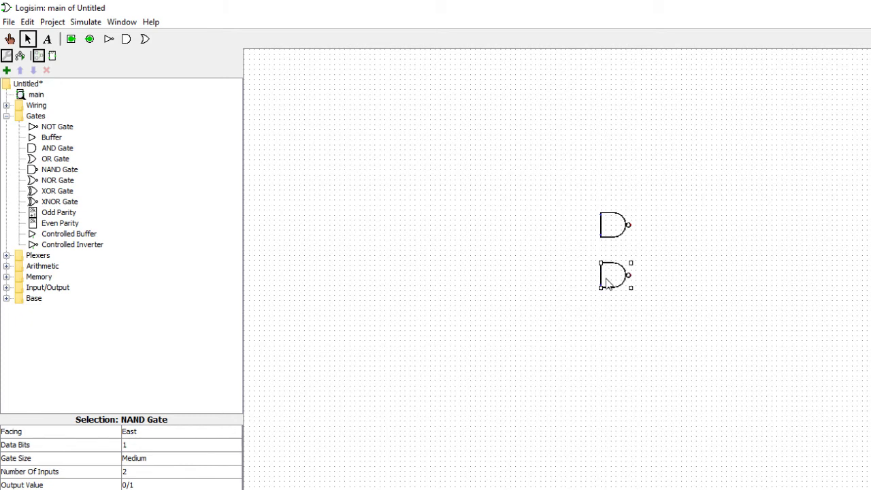
key("ctrl+v")
left_click_drag(684, 249, 690, 256)
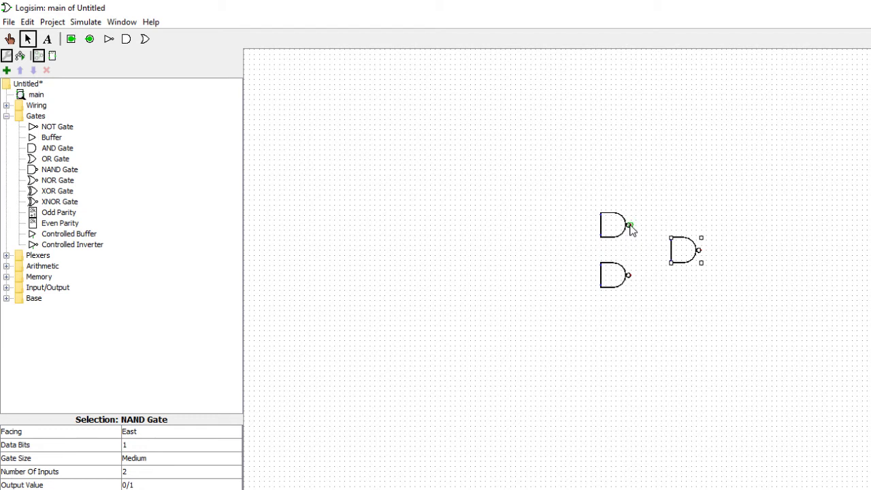
left_click_drag(630, 227, 671, 239)
left_click_drag(632, 277, 754, 258)
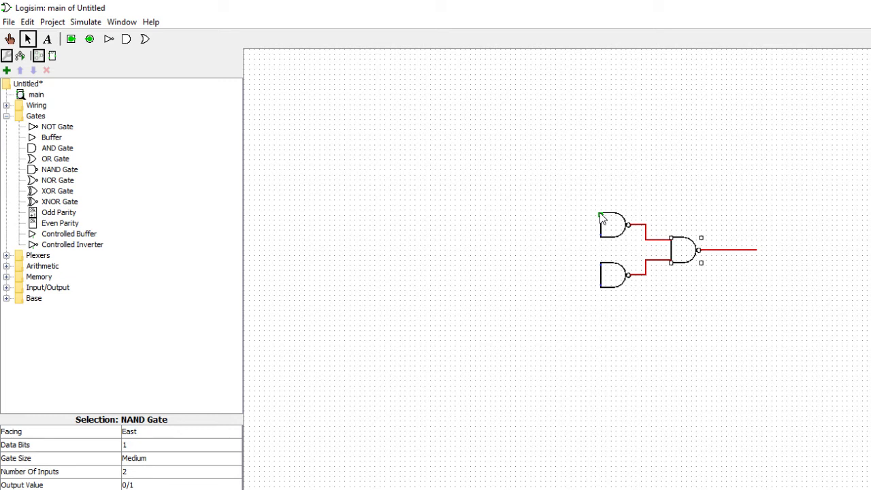
left_click_drag(601, 216, 566, 215)
left_click_drag(600, 284, 564, 286)
left_click(108, 39)
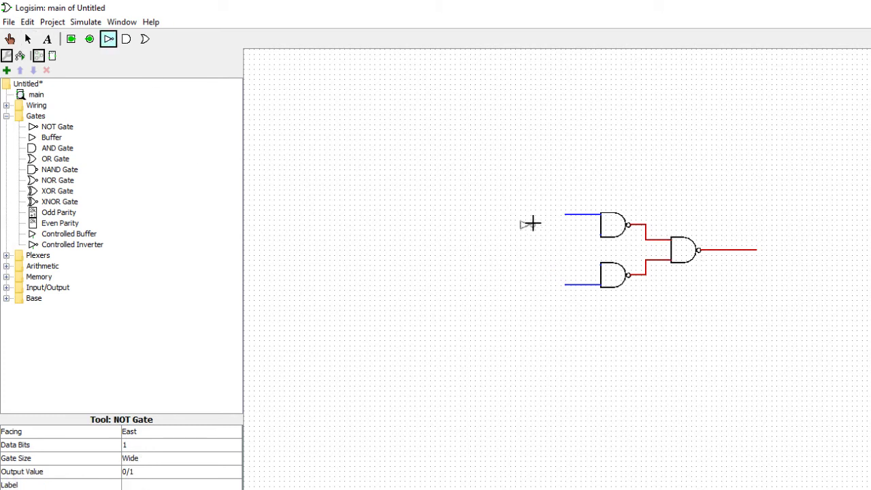
Step: Put NOT gates on both input wires and draw the branch wires crossing into the NAND pair
left_click(563, 216)
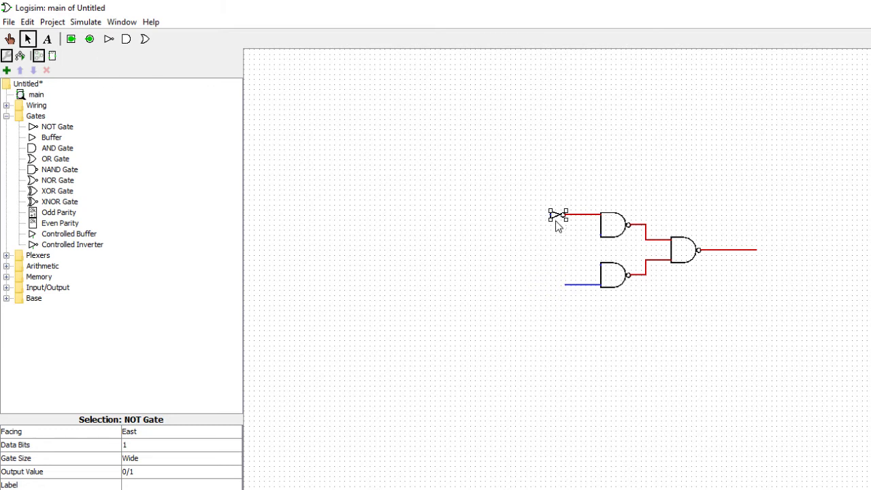
key("ctrl+d")
left_click_drag(559, 221, 556, 284)
left_click_drag(550, 215, 496, 215)
left_click_drag(535, 248, 601, 272)
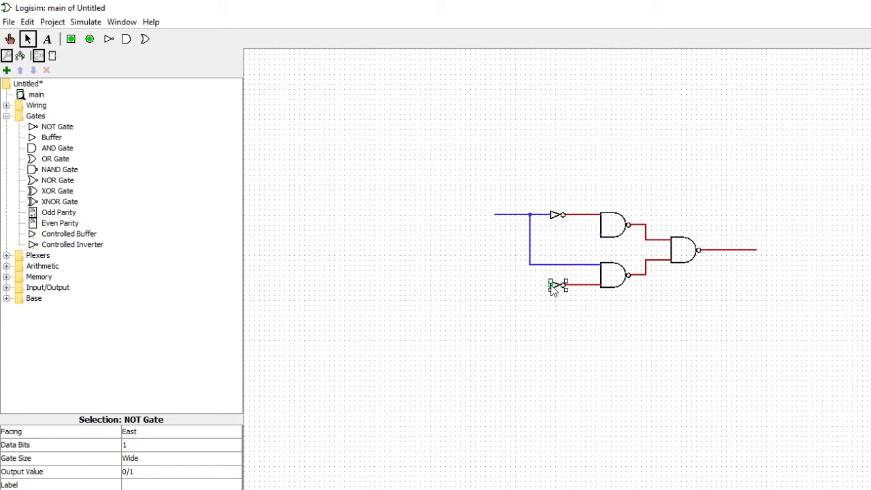
left_click_drag(548, 284, 601, 243)
left_click_drag(535, 285, 496, 287)
Step: Add two input pins on the input wires and an output pin at the final NAND output
left_click(71, 39)
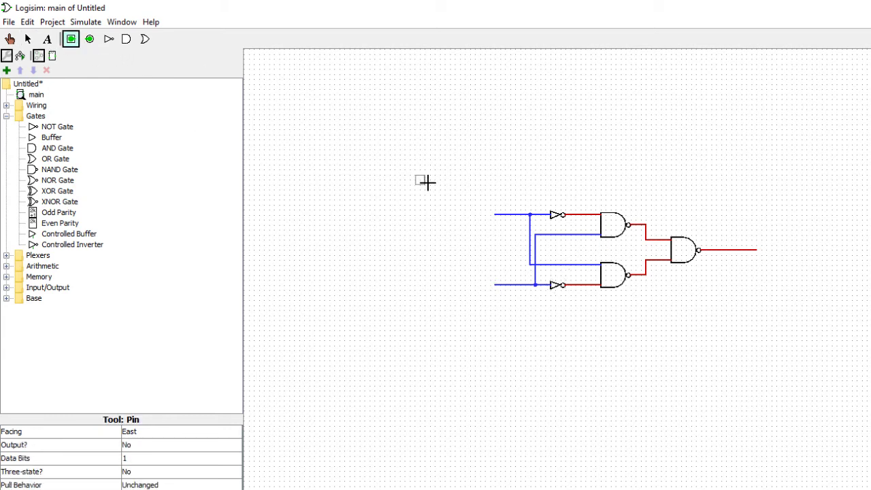
left_click(495, 218)
left_click(70, 39)
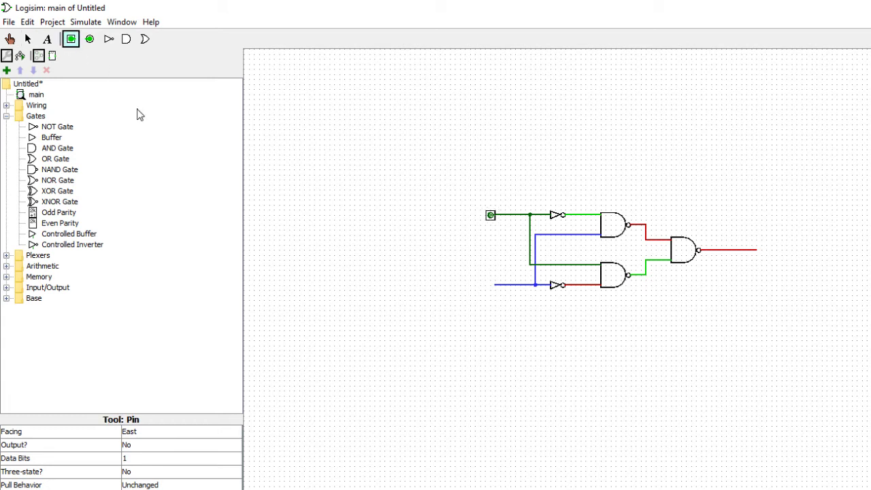
left_click(493, 286)
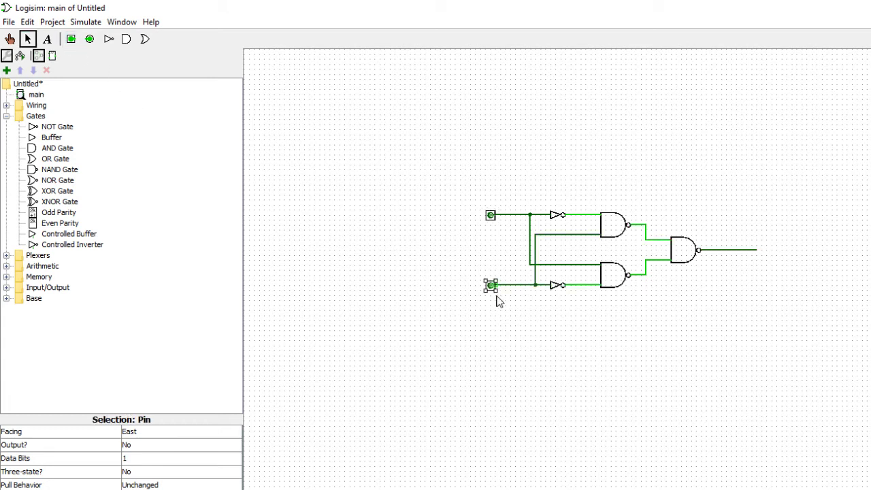
left_click(90, 40)
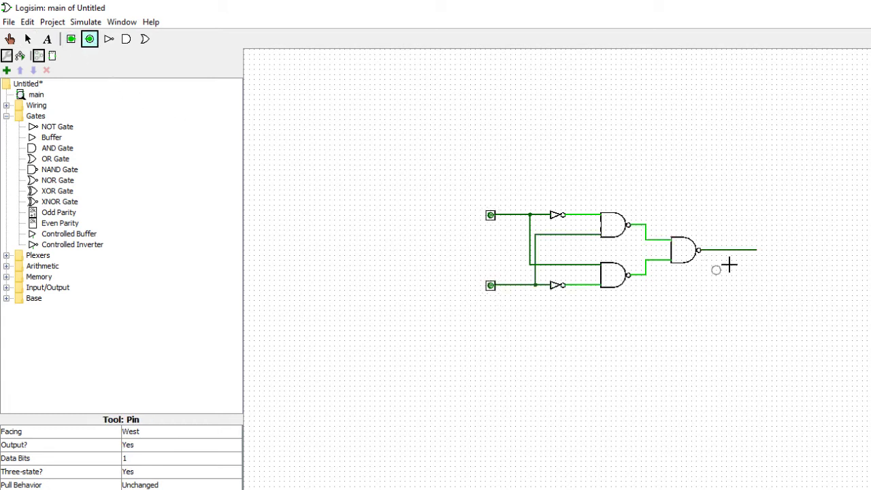
left_click(761, 250)
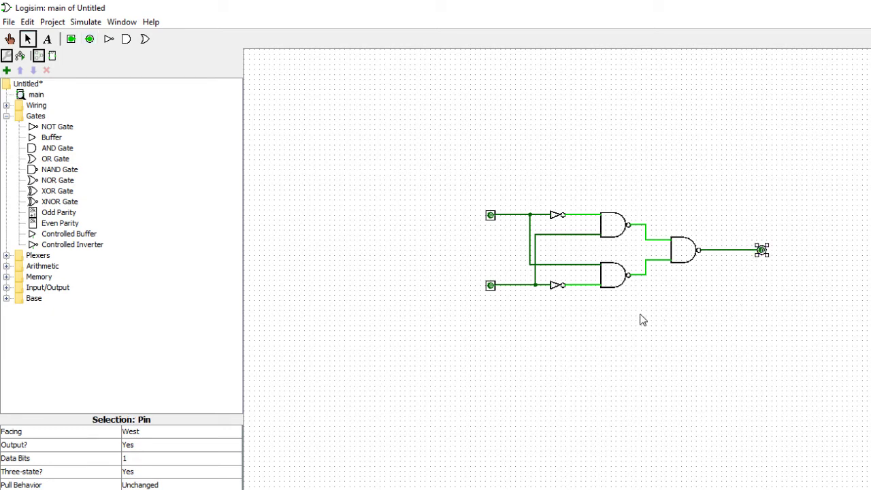
left_click(53, 26)
Step: Analyze the three-NAND circuit and confirm the XOR truth table: x is 1 only when a and b differ
left_click(68, 234)
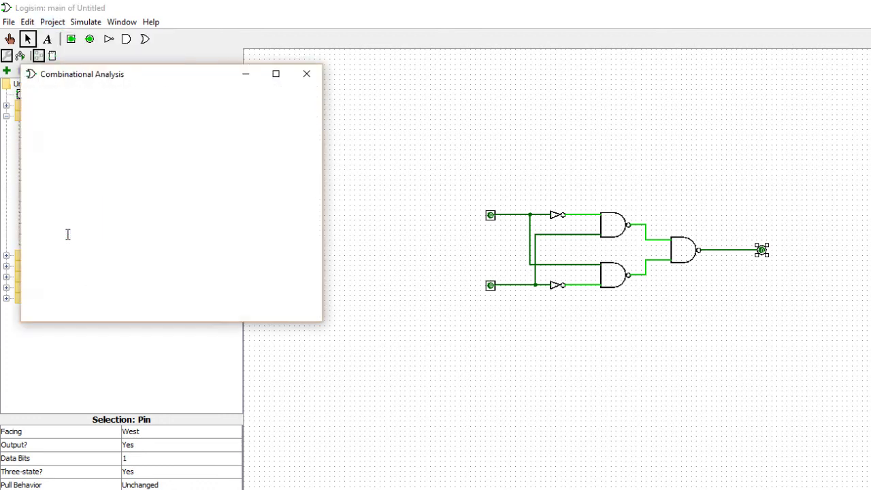
left_click(96, 108)
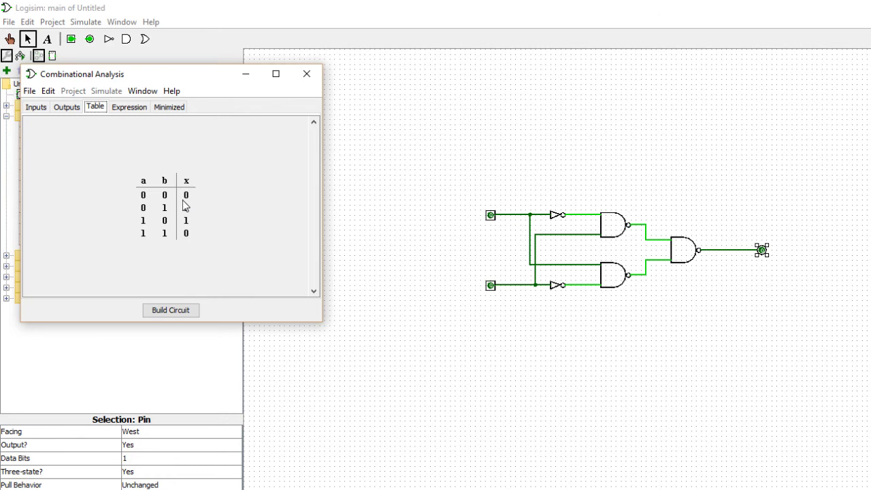
left_click(307, 75)
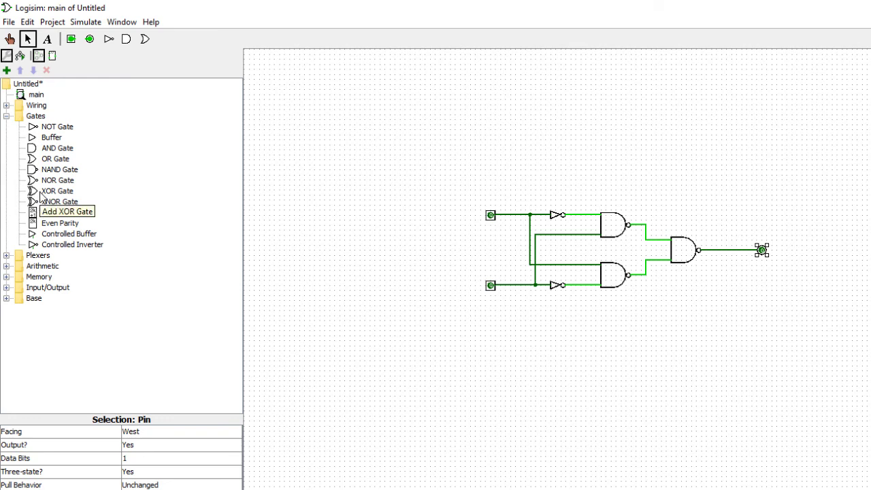
Step: Select the built-in XOR gate from the Gates library for placement
left_click(49, 191)
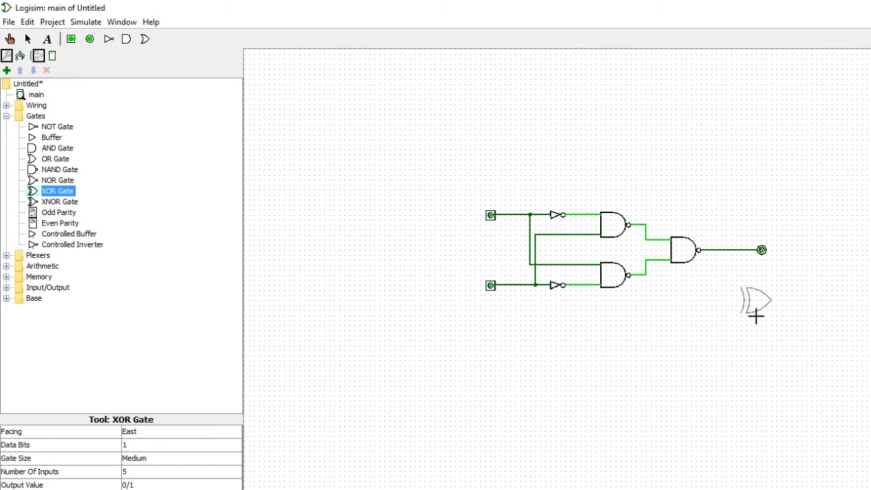